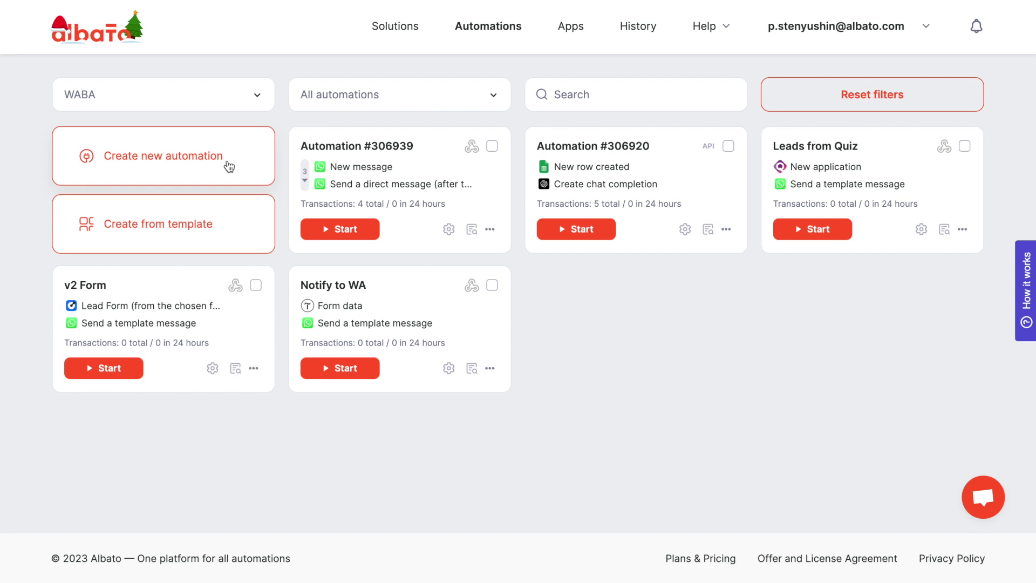
# - Start a new automation and pick Facebook as the data-sending app
pyautogui.click(196, 157)
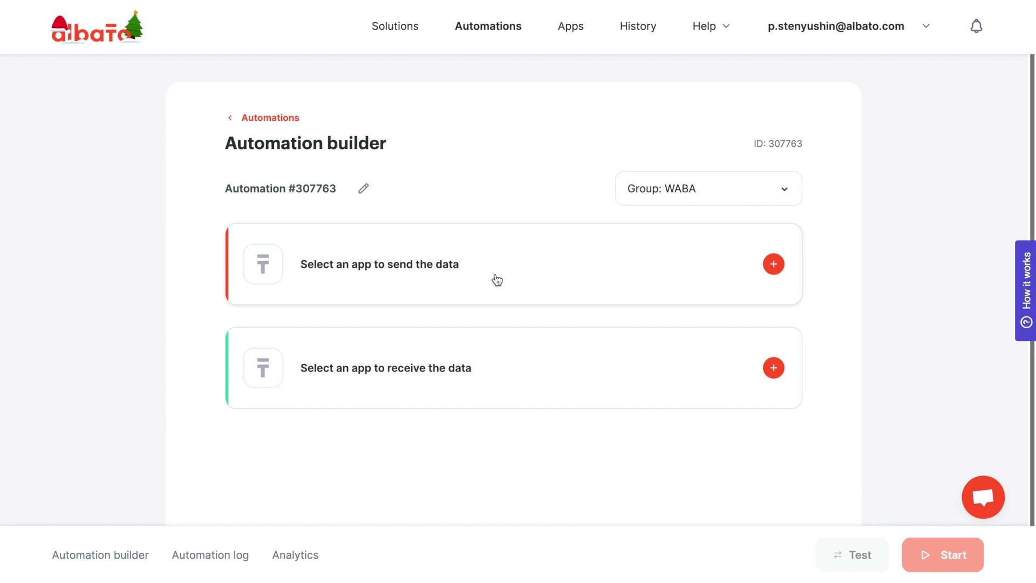
pyautogui.click(494, 280)
pyautogui.click(494, 270)
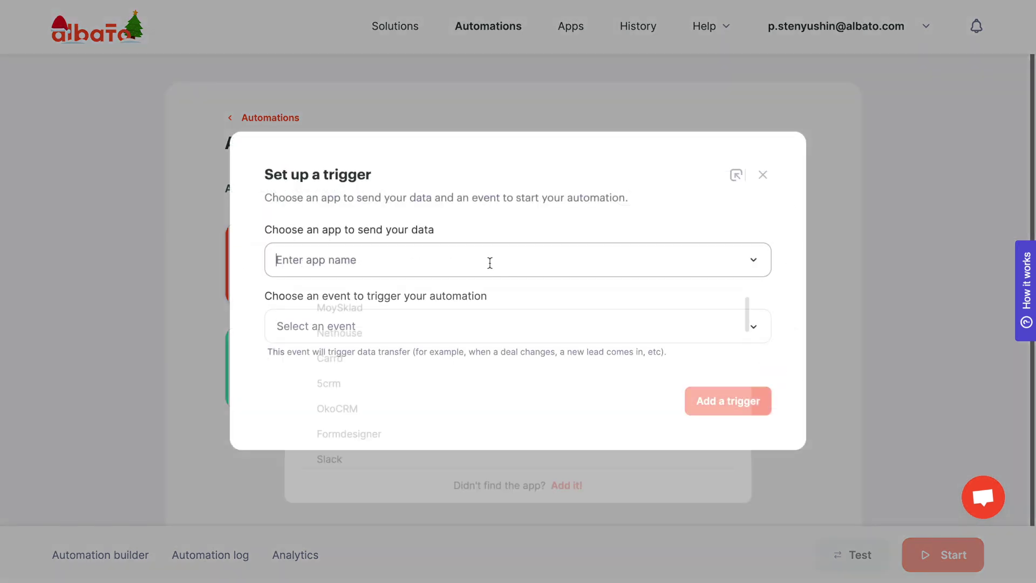
pyautogui.write('fa')
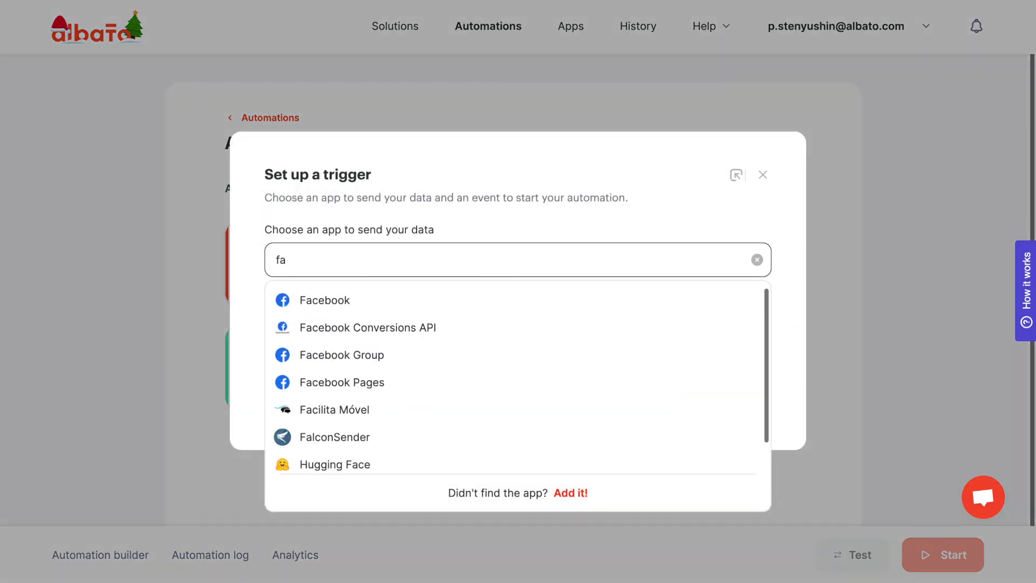
pyautogui.click(483, 306)
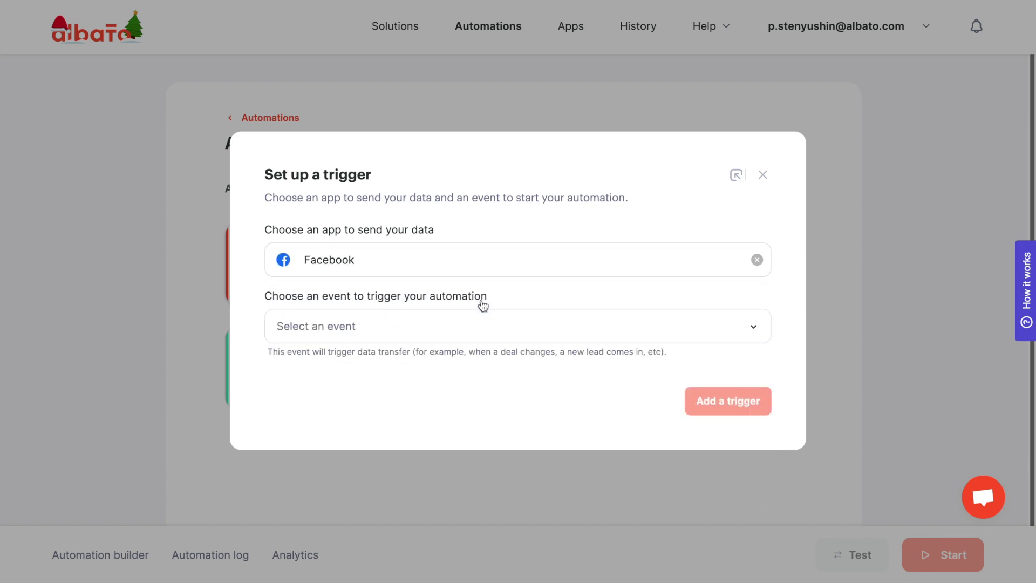
# - Select Lead Ad as the Facebook trigger event
pyautogui.click(484, 325)
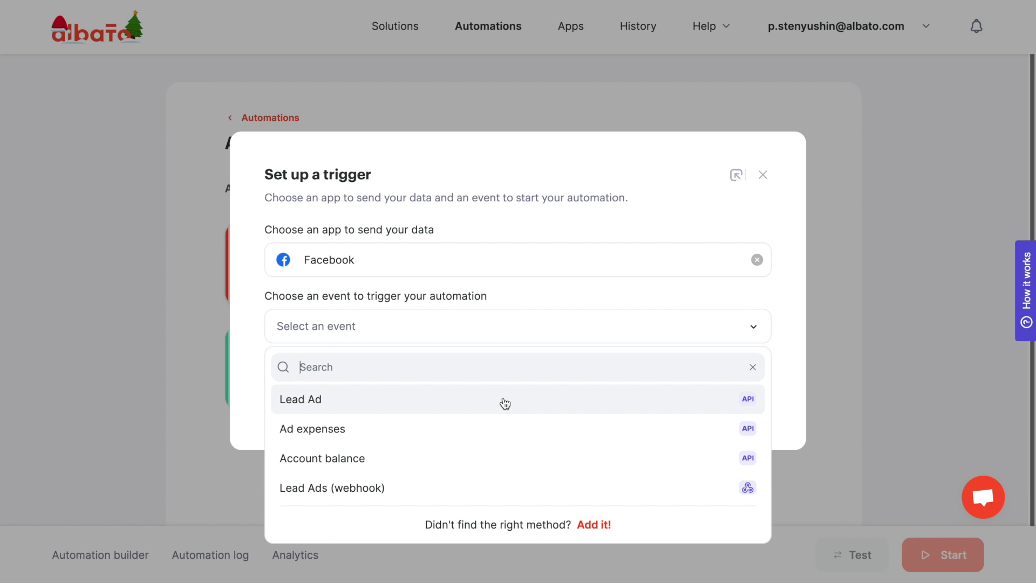
pyautogui.moveTo(752, 404)
pyautogui.click(608, 405)
# - Use the existing Facebook connection with page Albato Brasil and form webinar10062021, and add the trigger
pyautogui.click(592, 378)
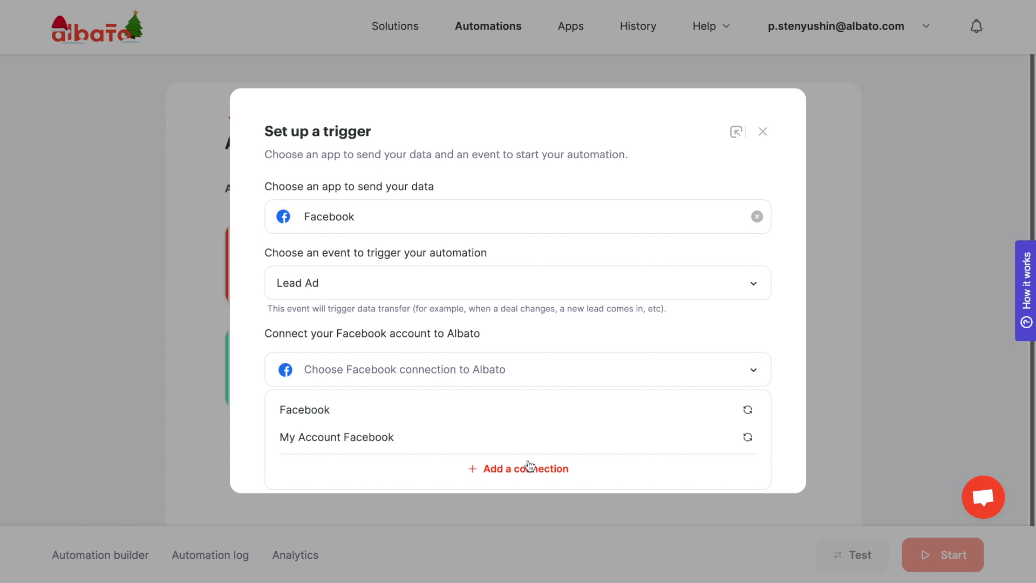
pyautogui.click(517, 407)
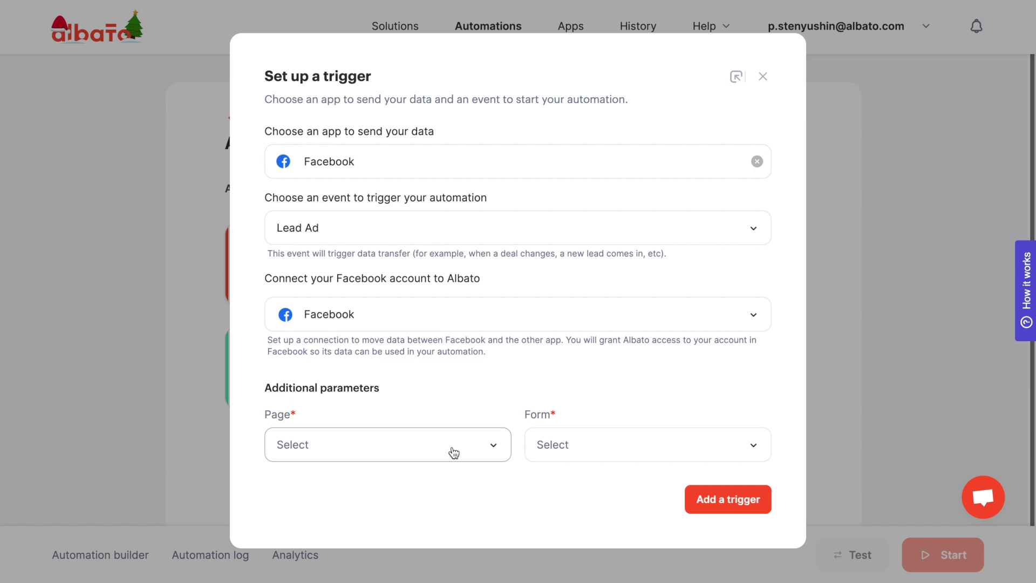
pyautogui.click(454, 452)
pyautogui.click(409, 353)
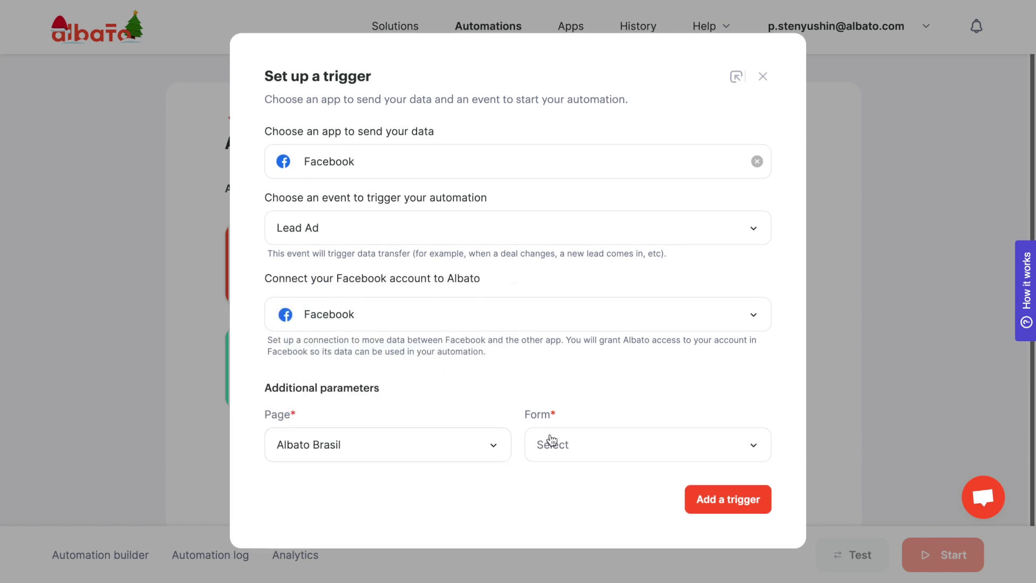
pyautogui.click(551, 440)
pyautogui.click(592, 532)
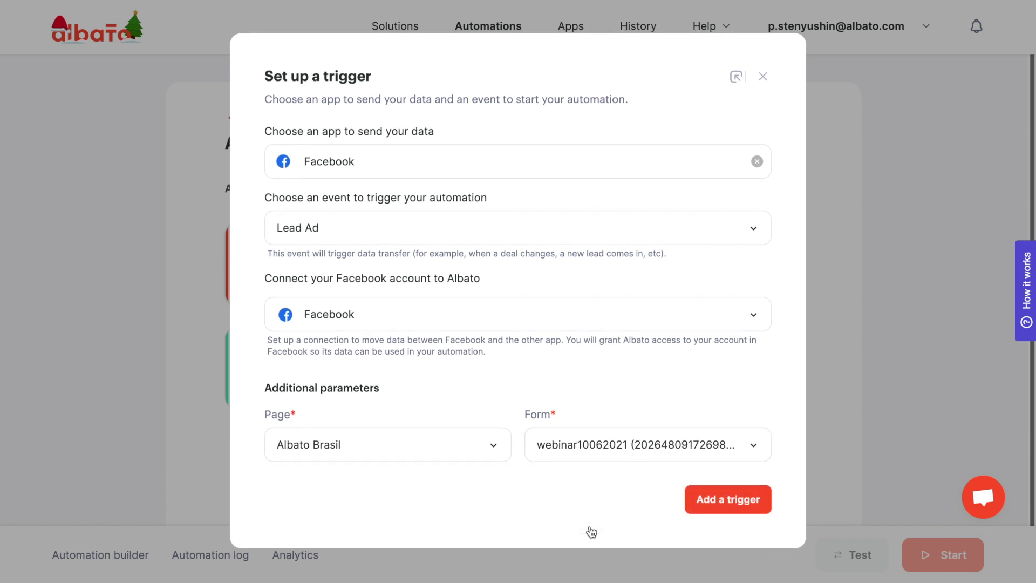
pyautogui.click(712, 501)
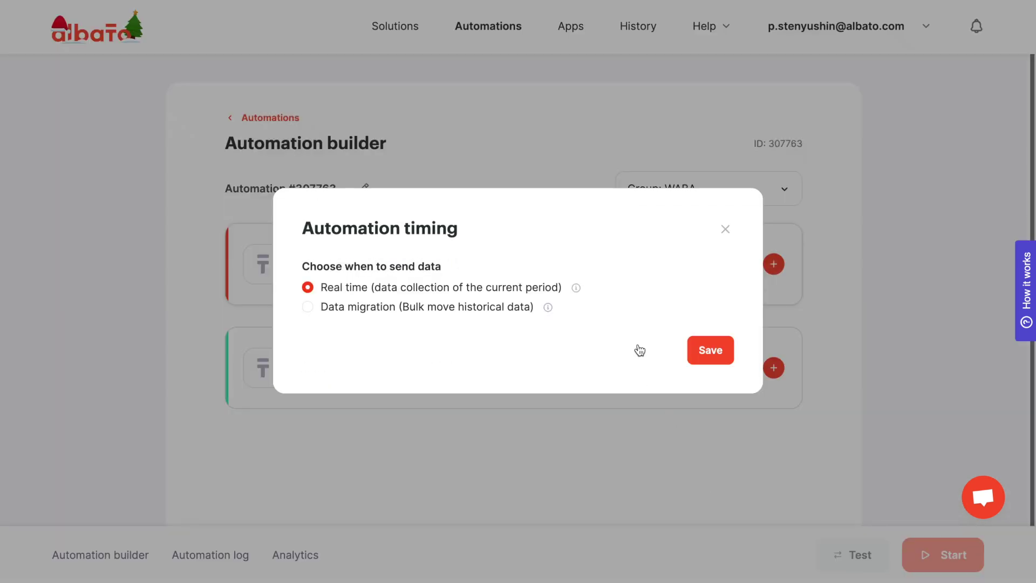
# - Save Real time as the automation timing and begin adding the receiving action
pyautogui.click(707, 357)
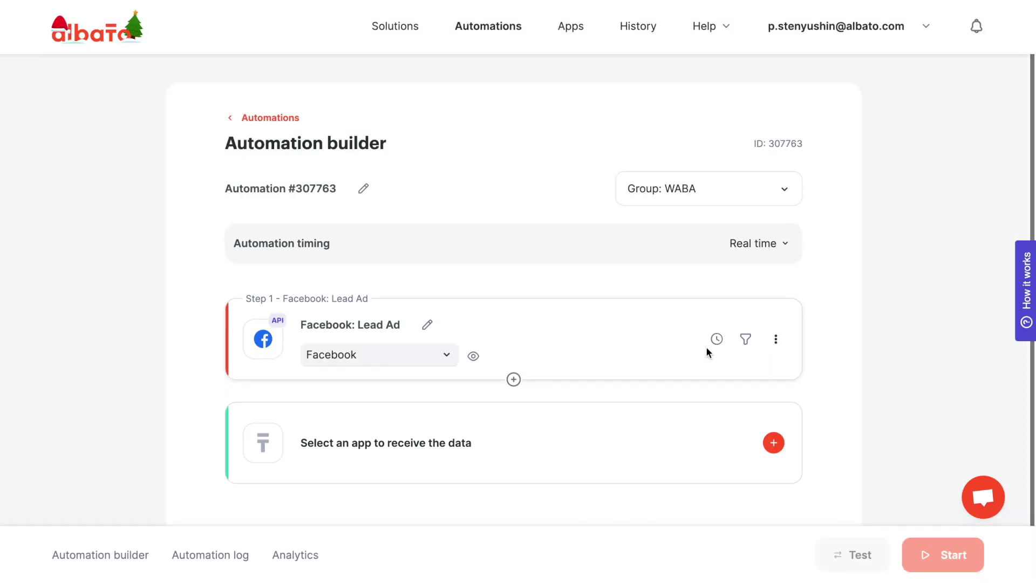
pyautogui.click(755, 251)
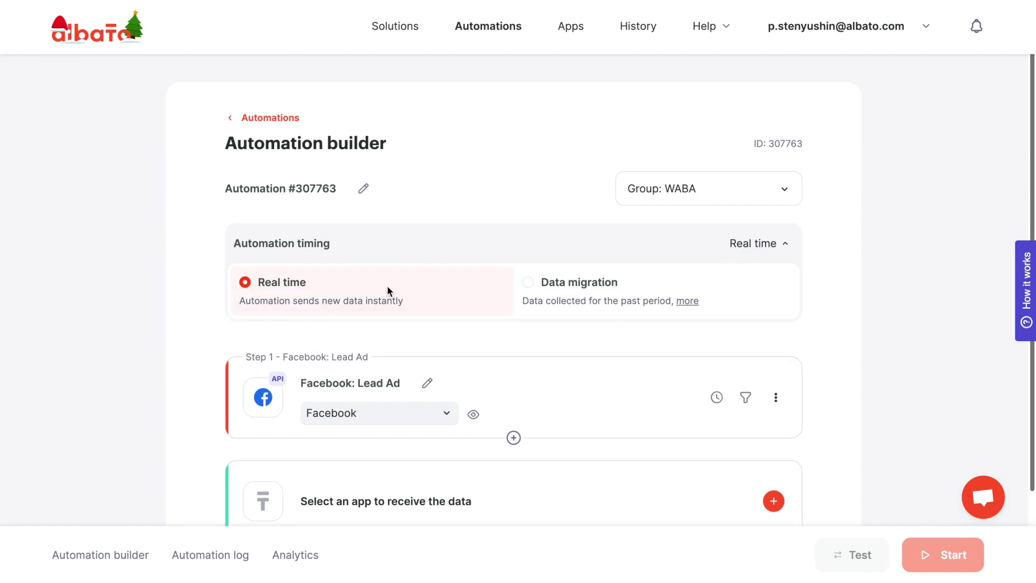
pyautogui.scroll(-2, 577, 286)
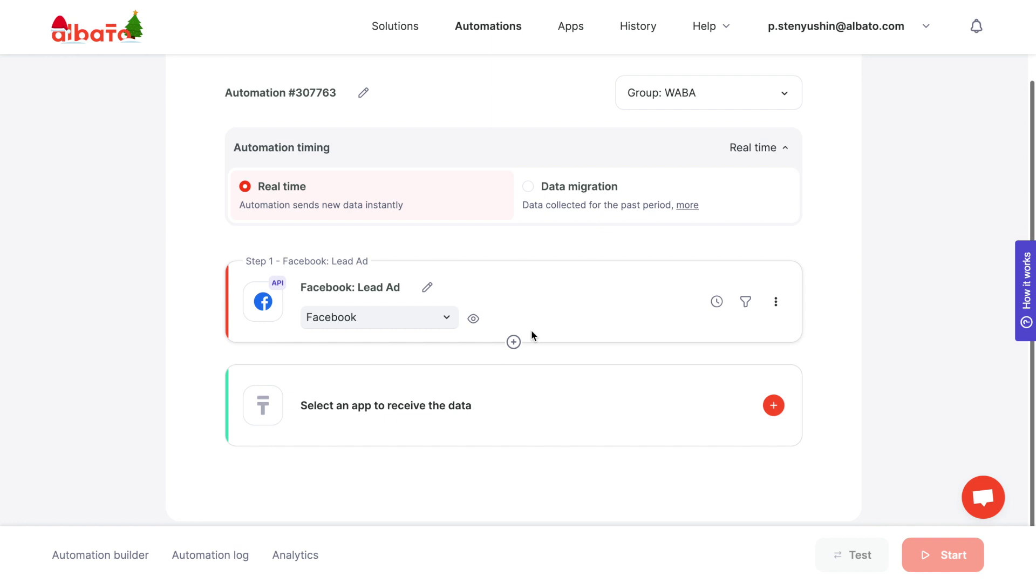
pyautogui.click(497, 405)
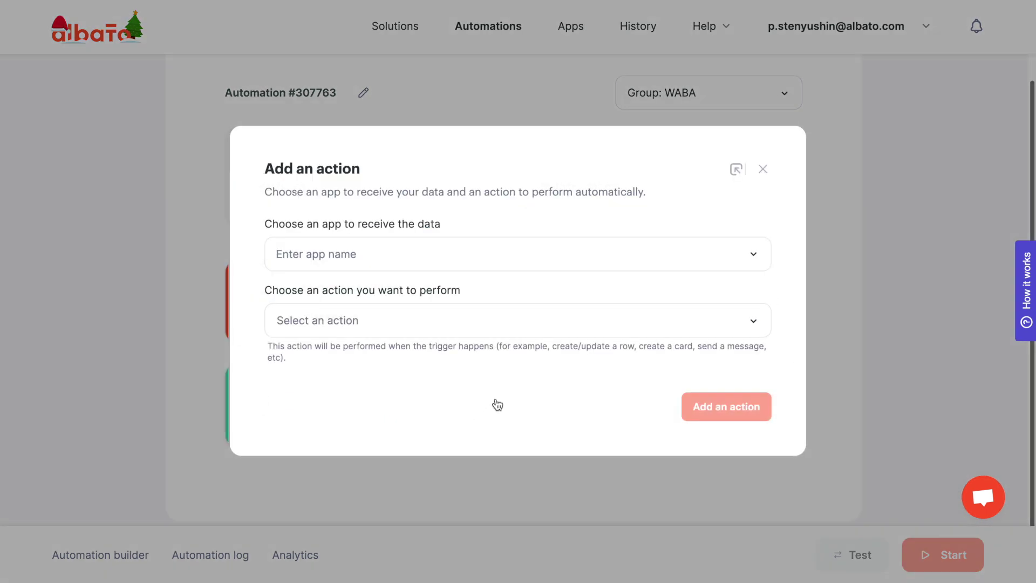
# - Add a WhatsApp Business API 'Send a template message' action via WhatsApp Business API 3 with template new_client
pyautogui.click(426, 255)
pyautogui.write('wh')
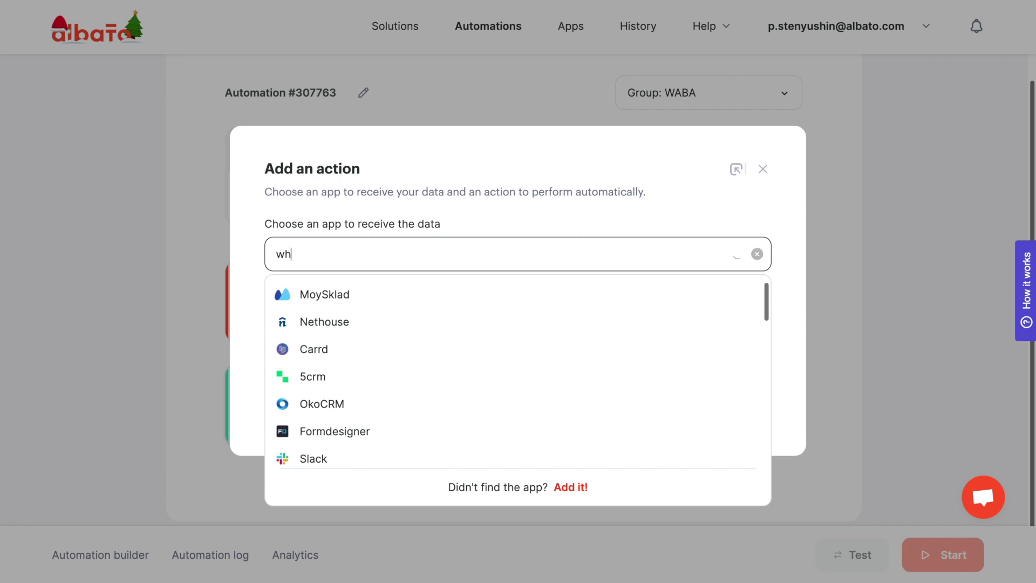
pyautogui.click(402, 327)
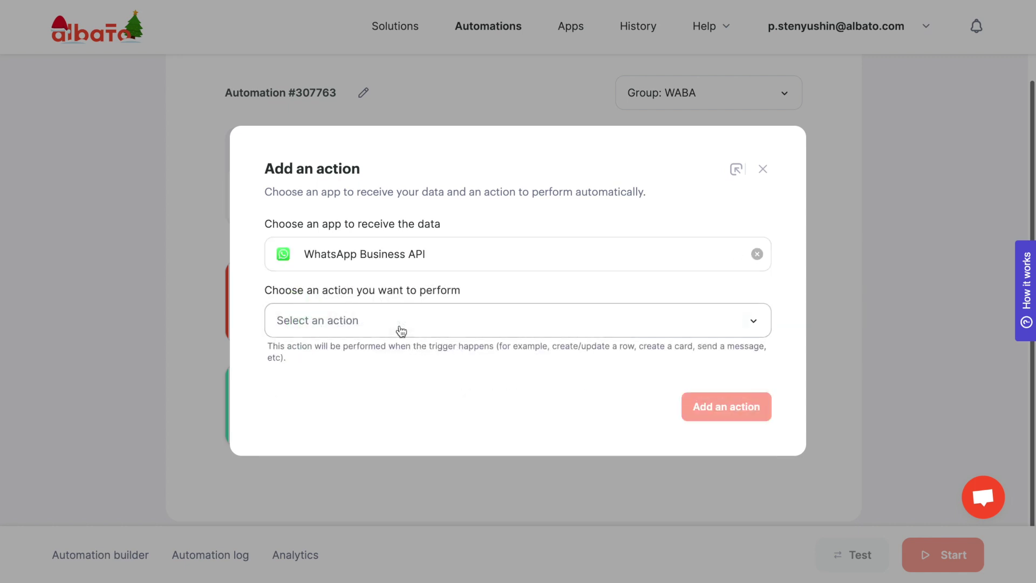
pyautogui.click(412, 401)
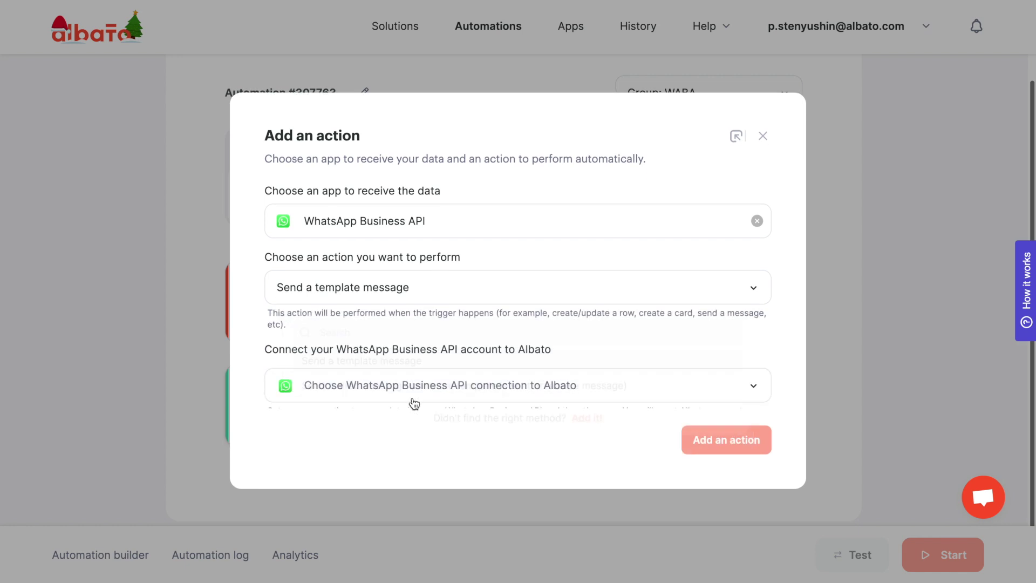
pyautogui.click(423, 387)
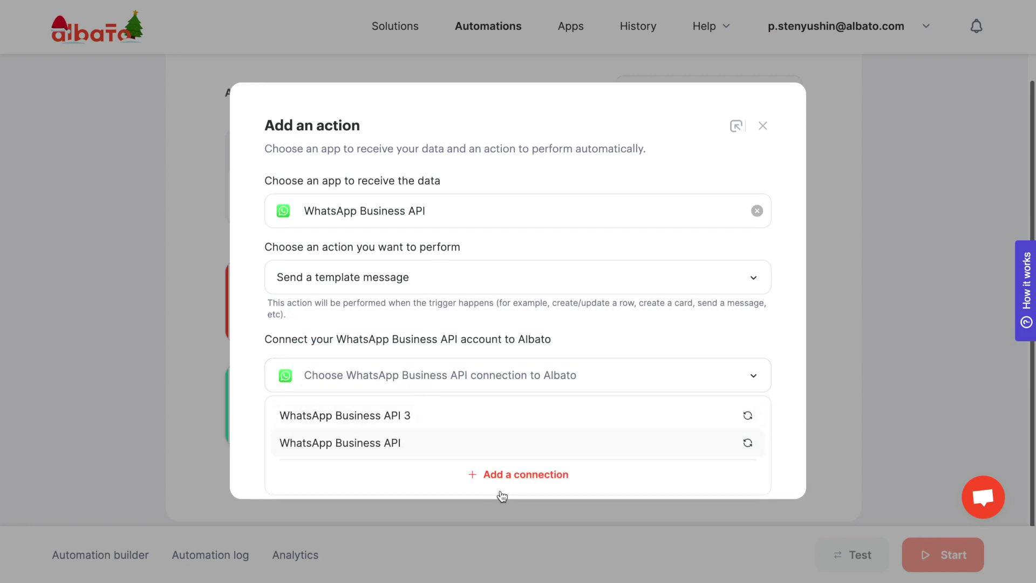
pyautogui.click(469, 421)
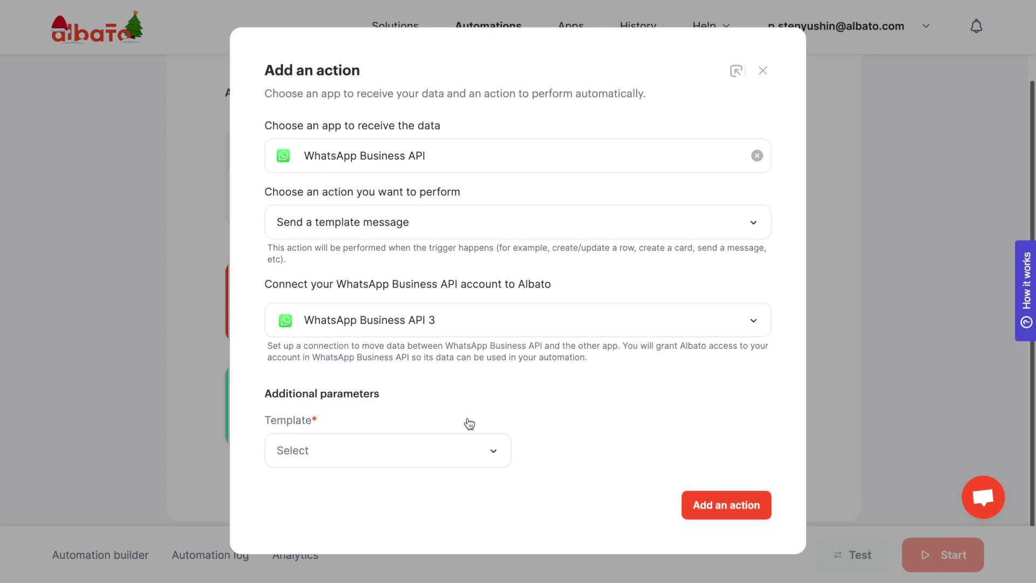
pyautogui.click(460, 452)
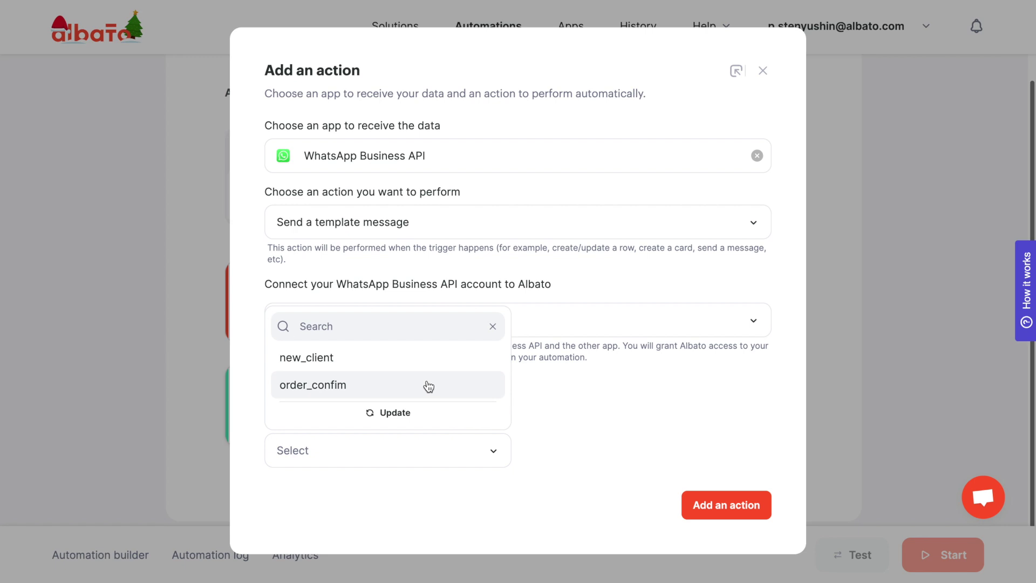
pyautogui.click(420, 366)
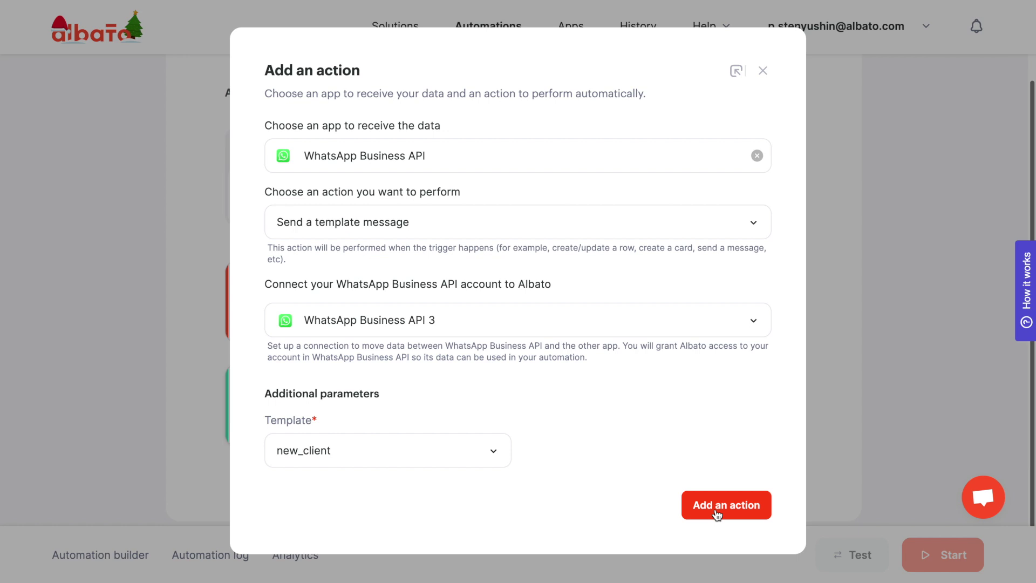
pyautogui.click(717, 513)
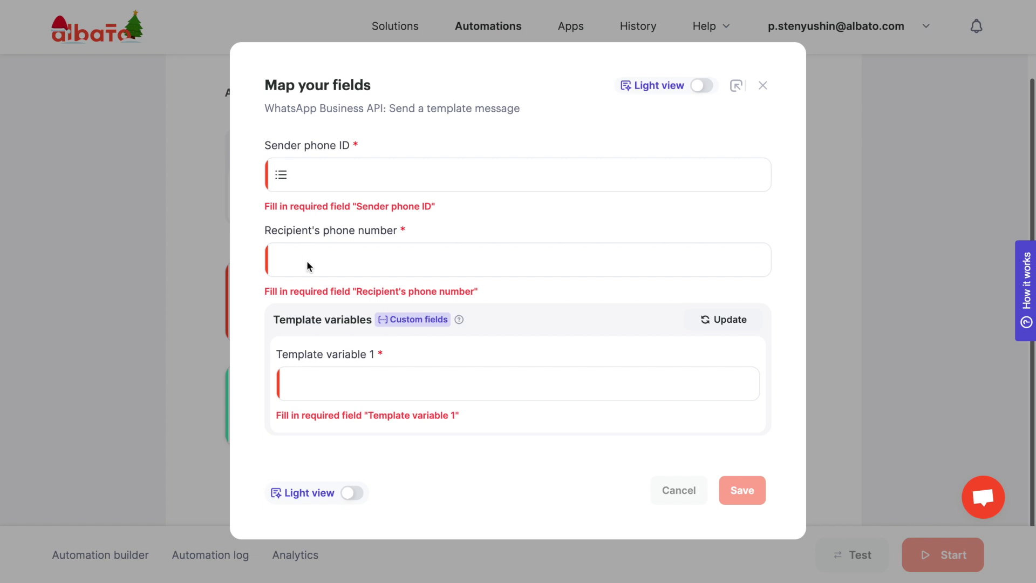
# - Choose the sender phone ID and map Recipient to Lead Ad: Phone number
pyautogui.click(284, 174)
pyautogui.click(354, 305)
pyautogui.click(315, 265)
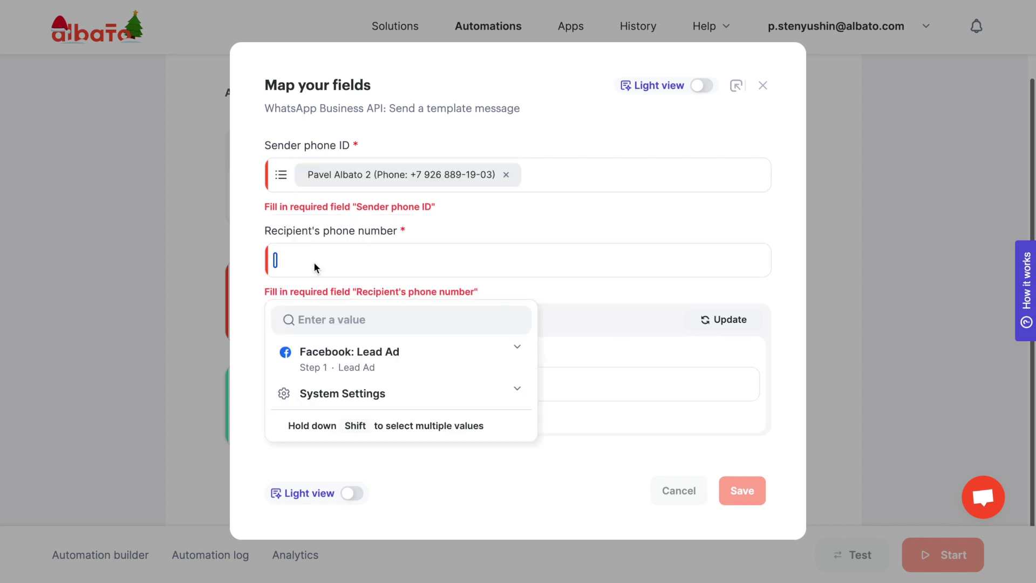
pyautogui.click(325, 354)
pyautogui.scroll(-8, 372, 464)
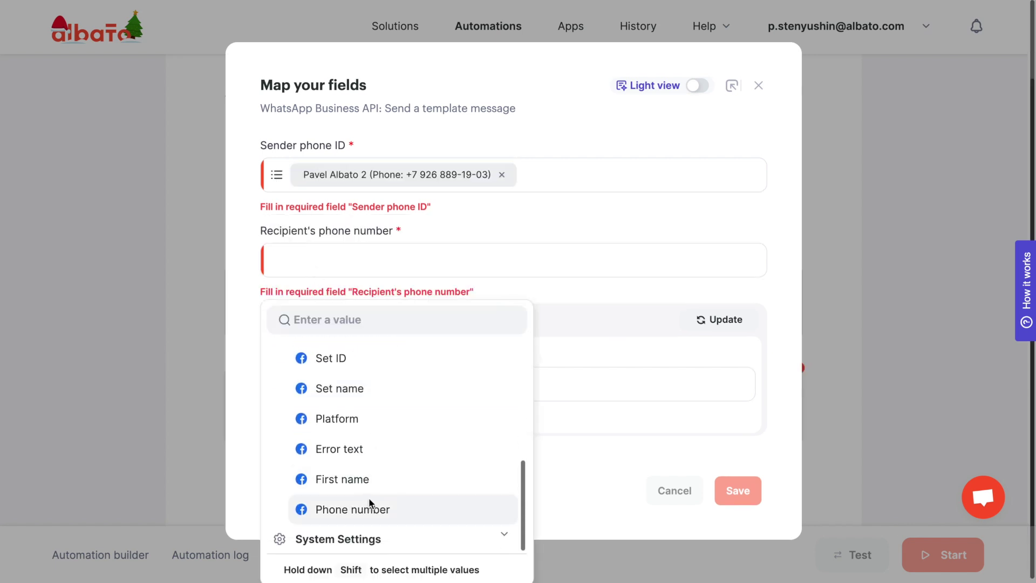
pyautogui.click(371, 505)
# - Map Template variable 1 to Lead Ad: Set name and save the field mapping
pyautogui.click(324, 392)
pyautogui.click(331, 472)
pyautogui.scroll(-4, 331, 474)
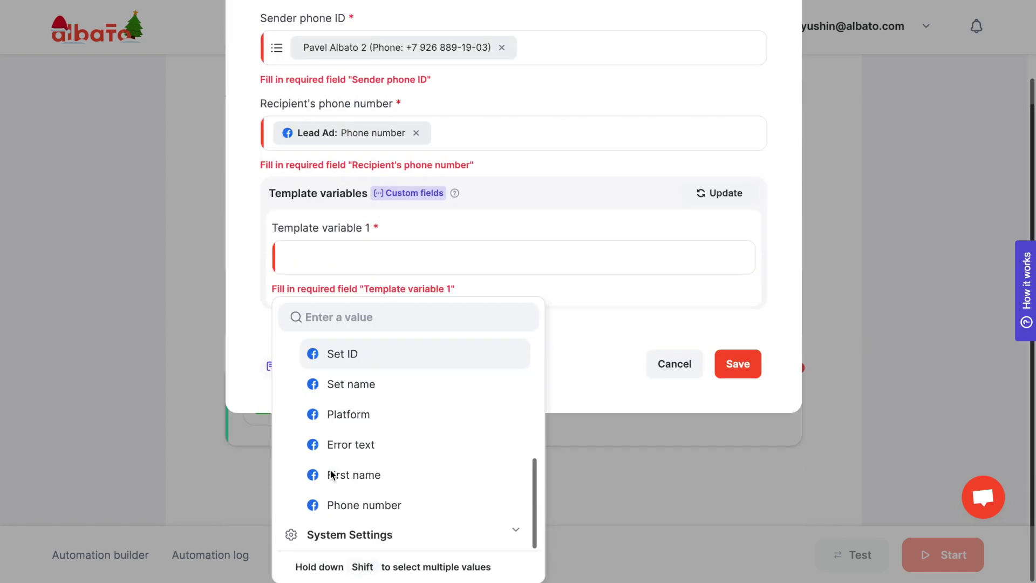
pyautogui.click(337, 438)
pyautogui.click(734, 488)
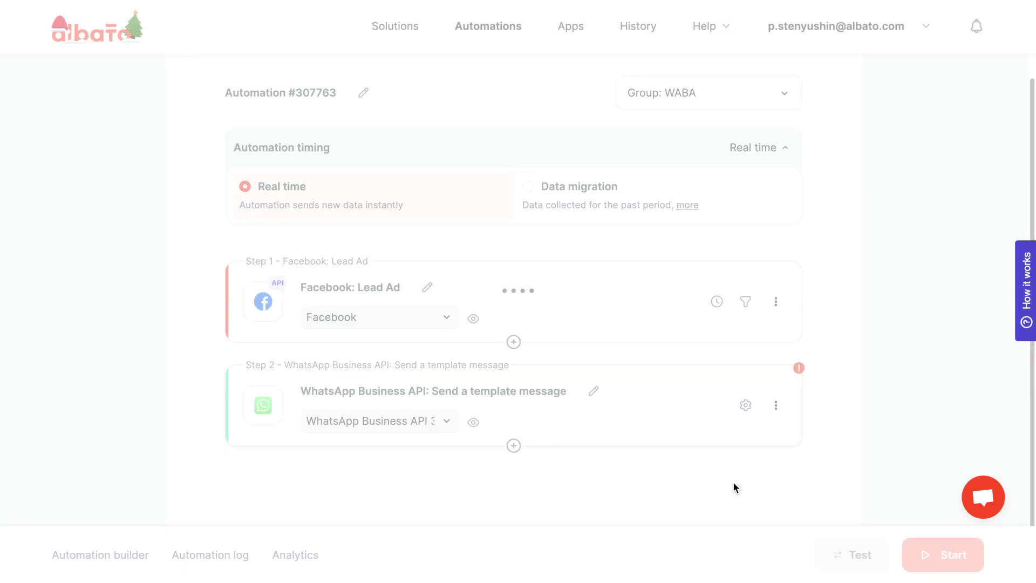
pyautogui.scroll(-1, 733, 484)
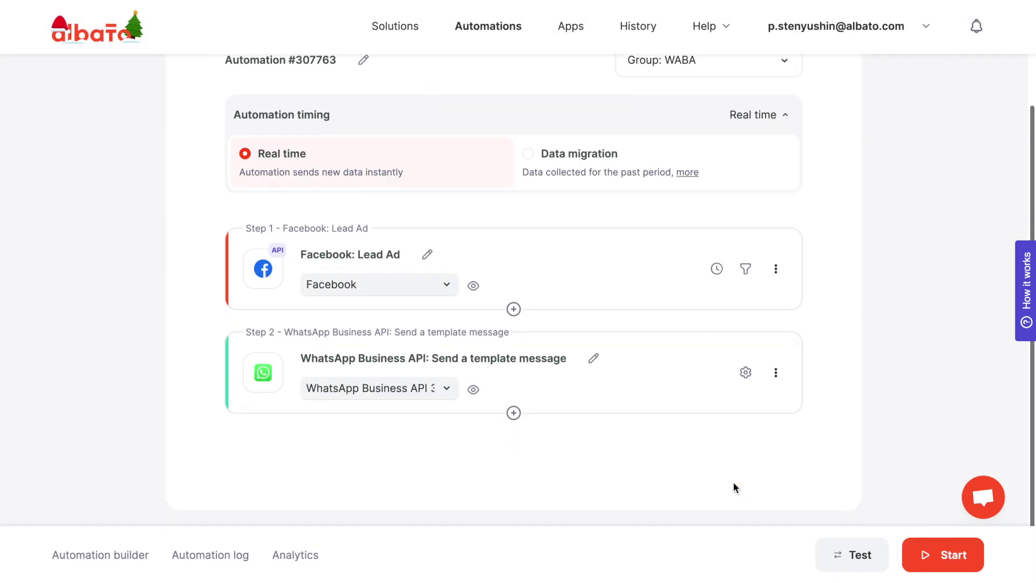
pyautogui.moveTo(513, 309)
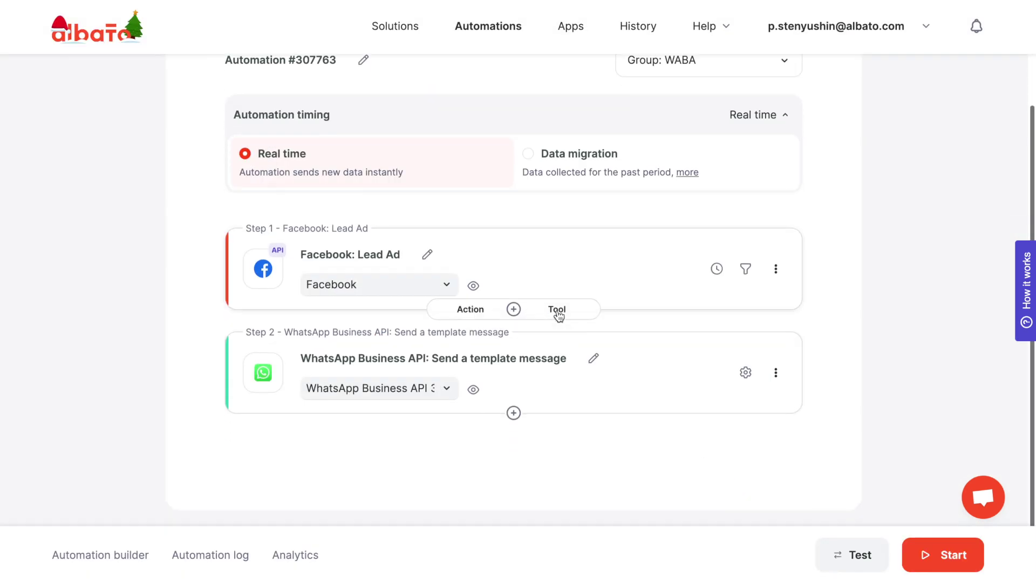
pyautogui.click(556, 311)
pyautogui.scroll(-15, 557, 313)
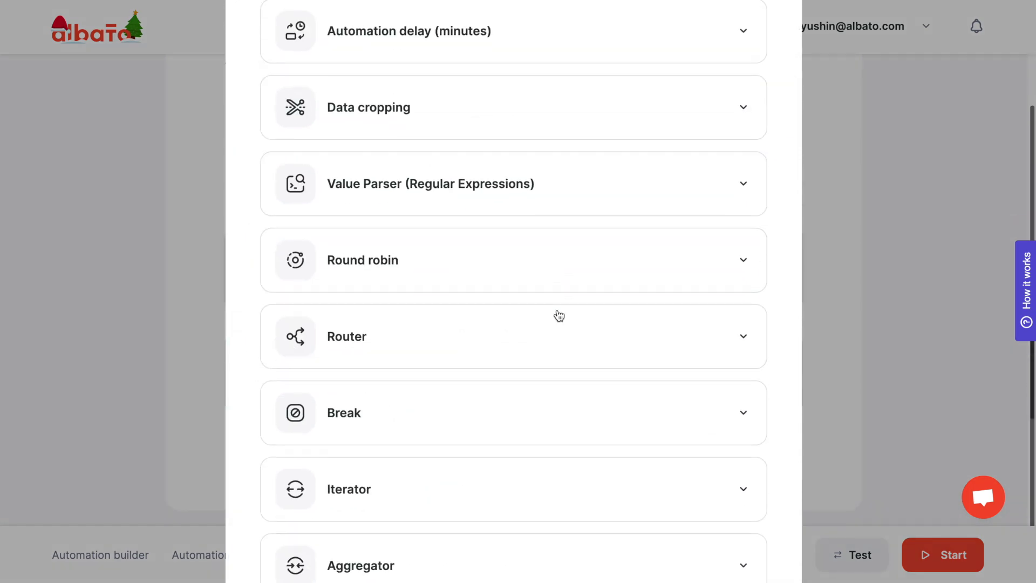
pyautogui.scroll(15, 556, 314)
pyautogui.click(758, 63)
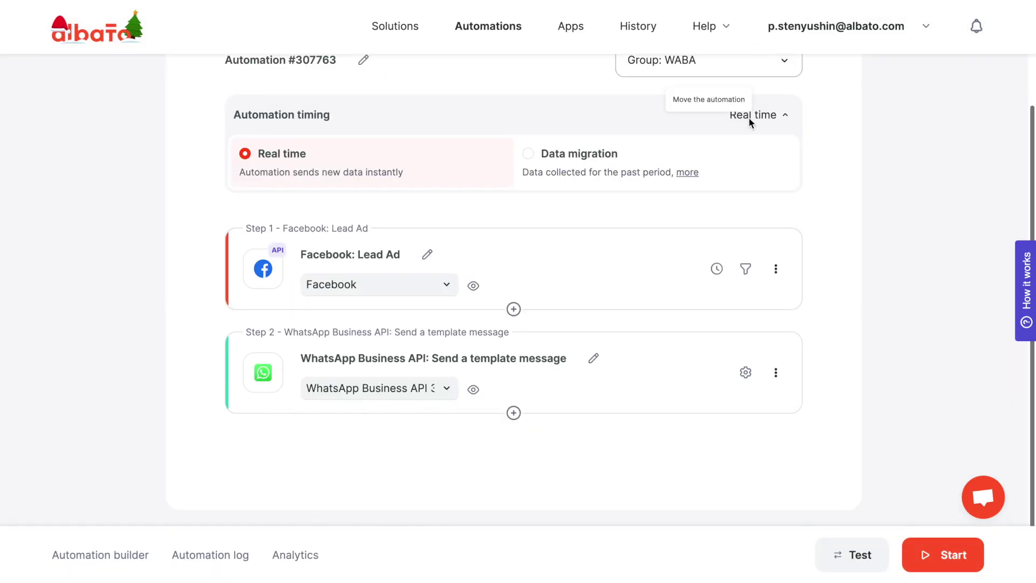
pyautogui.click(936, 560)
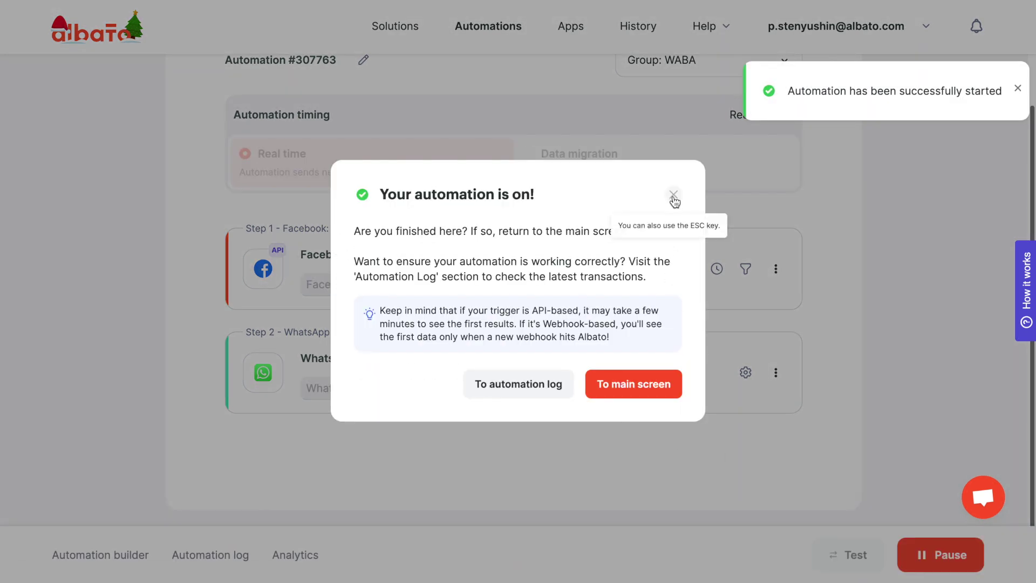
# - Dismiss the 'Your automation is on!' dialog, view the automation log, and return to Automations
pyautogui.click(673, 196)
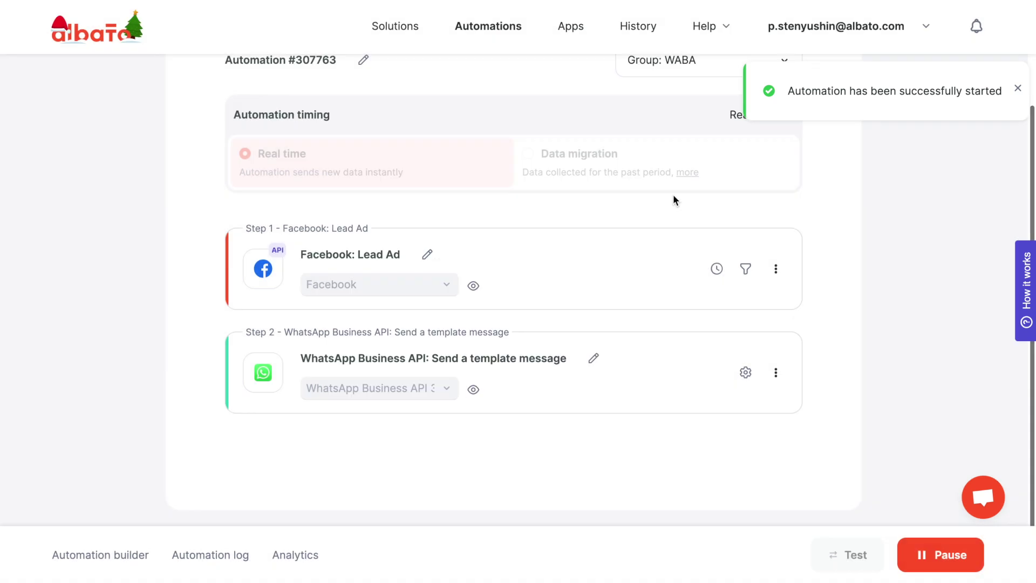
pyautogui.click(201, 556)
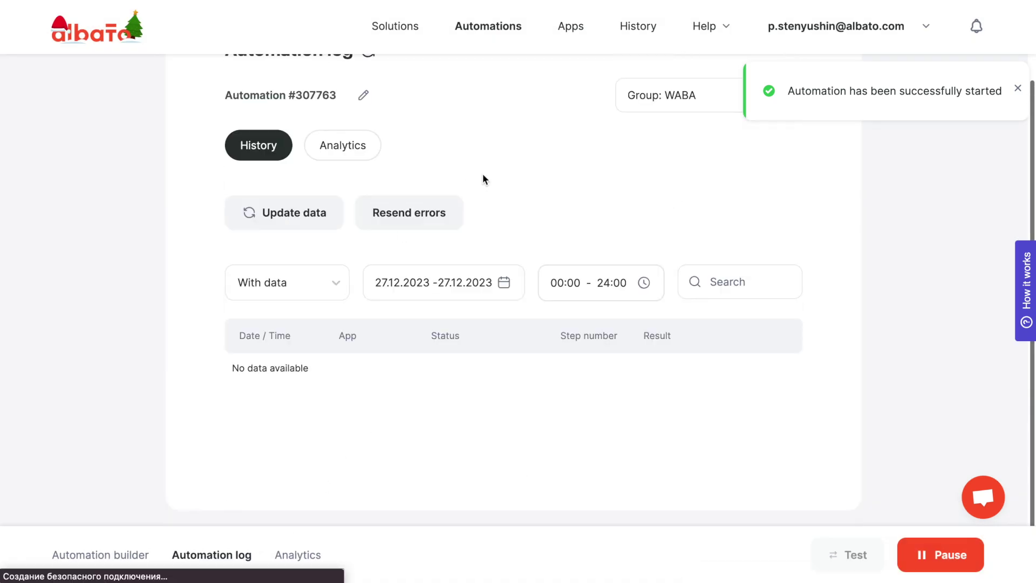
pyautogui.scroll(2, 483, 173)
pyautogui.click(269, 95)
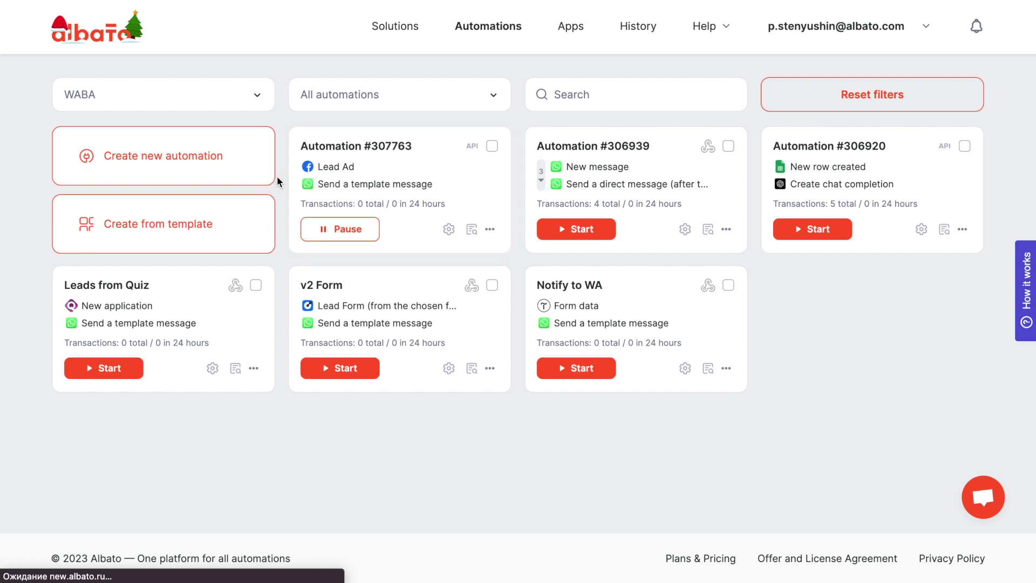
pyautogui.press('super+shift+5')
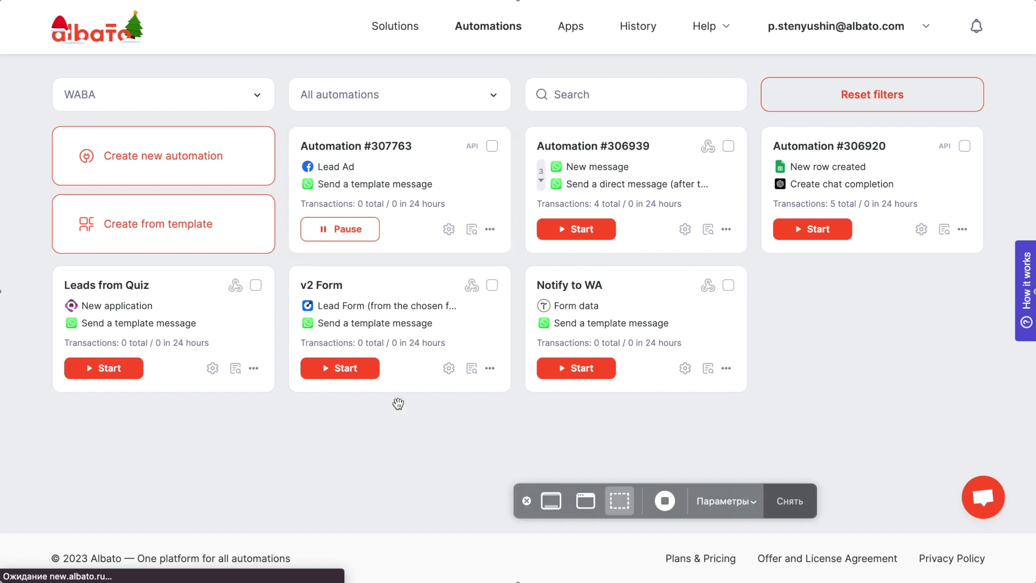